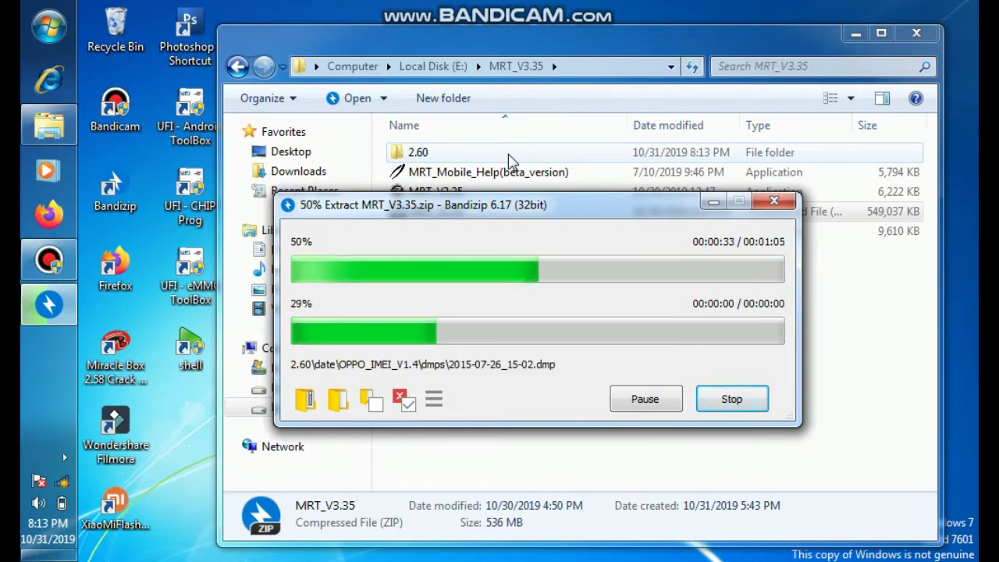
Connect the computer to the wireless network and close the finished MRT_V3.35.zip extraction window
left_click(63, 484)
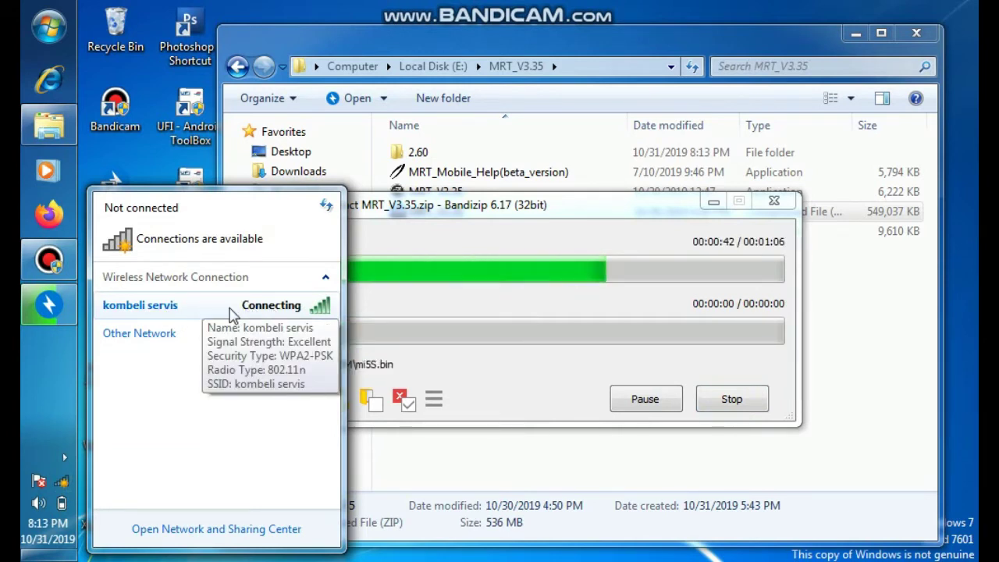
left_click(43, 391)
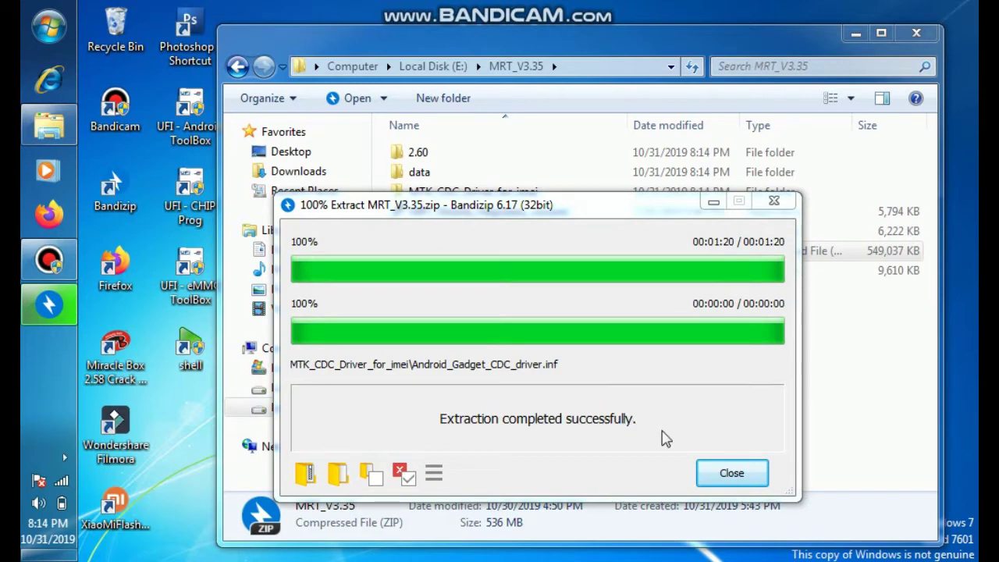
left_click(716, 473)
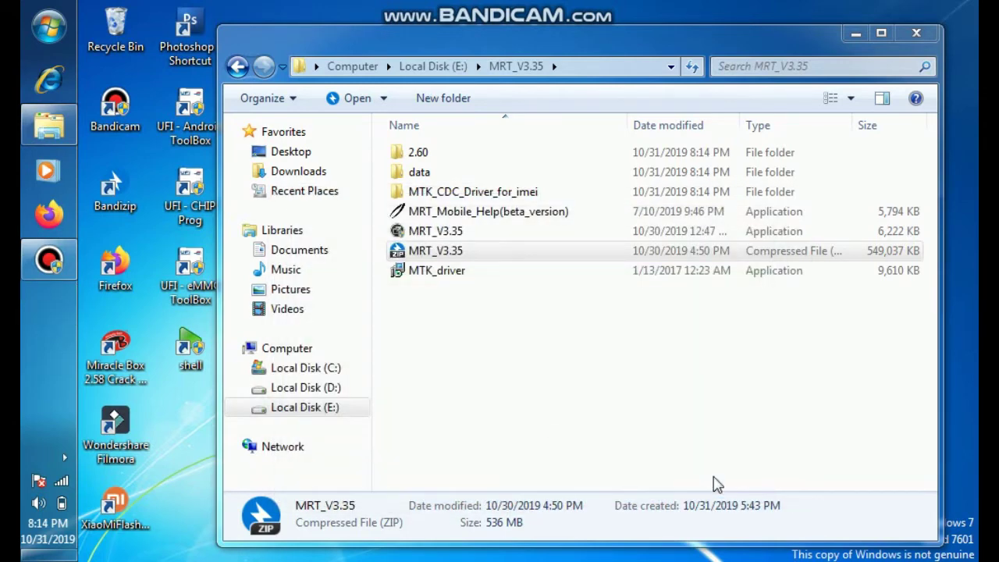
left_click(63, 267)
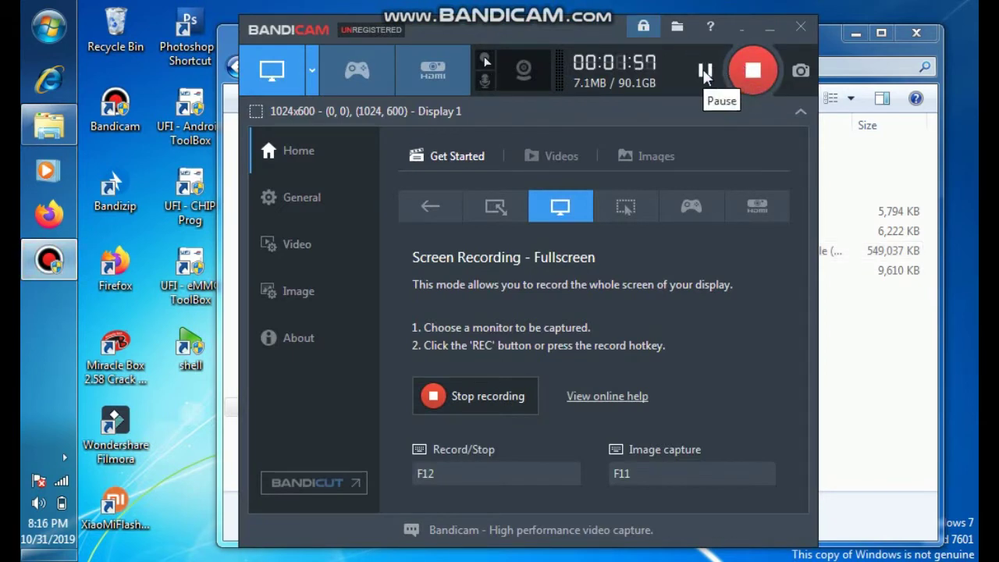
left_click(770, 29)
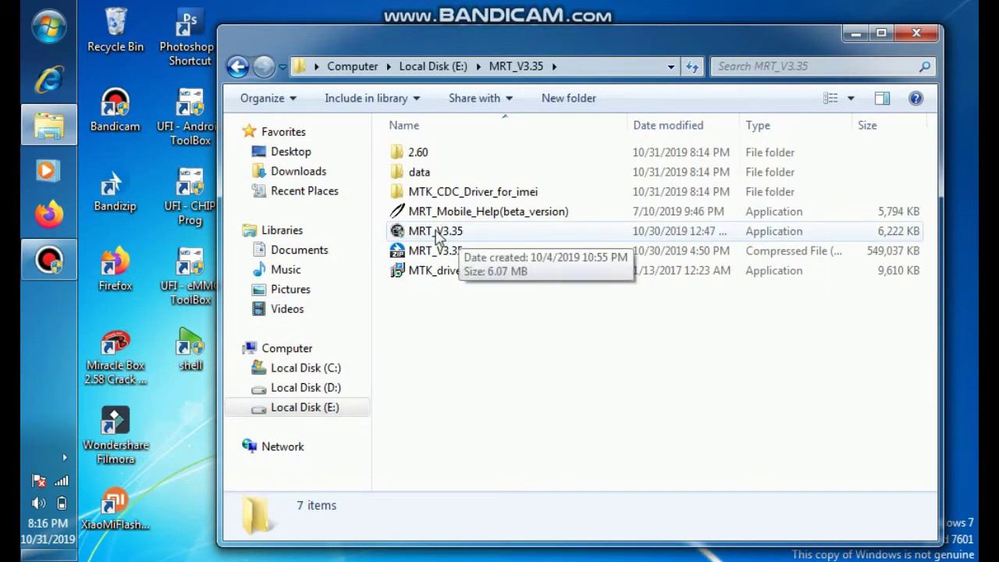
Try to launch the MRT_V3.35 application from its extracted folder and dismiss the computer time and date message
left_click(451, 236)
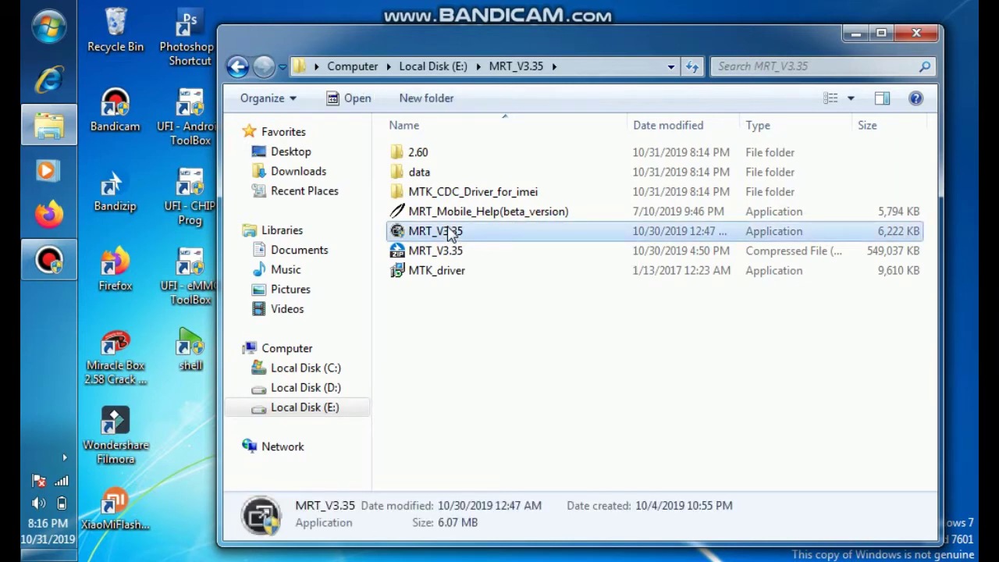
right_click(451, 234)
left_click(501, 214)
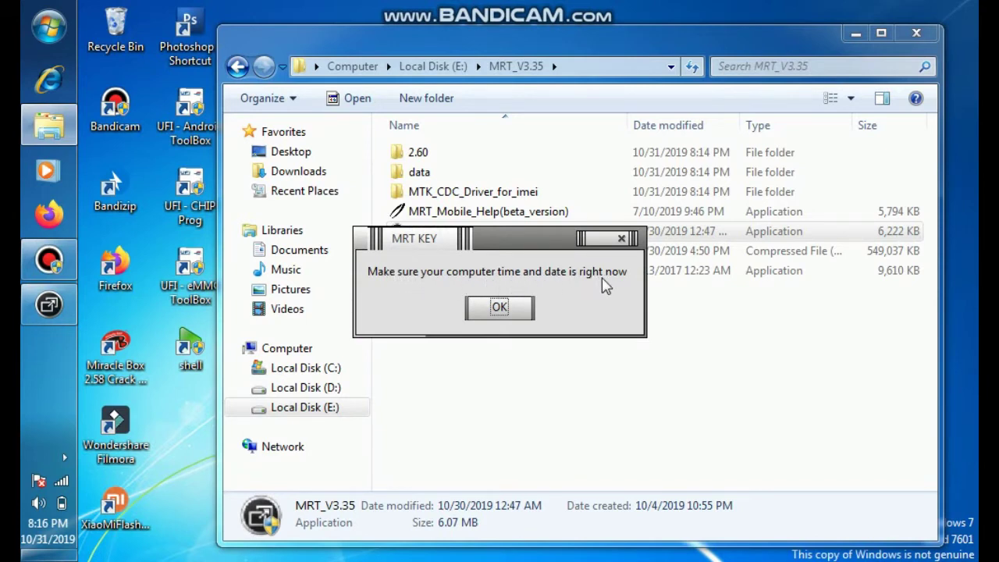
left_click(486, 312)
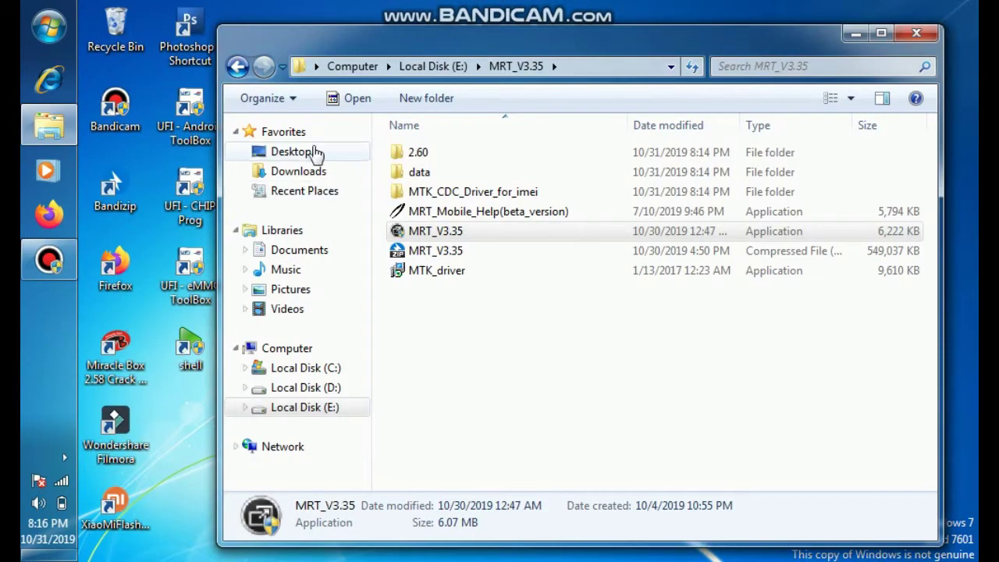
Open the nettimesetup folder on Local Disk (E:) and run NetTimeSetup-320a3 as administrator
left_click(239, 68)
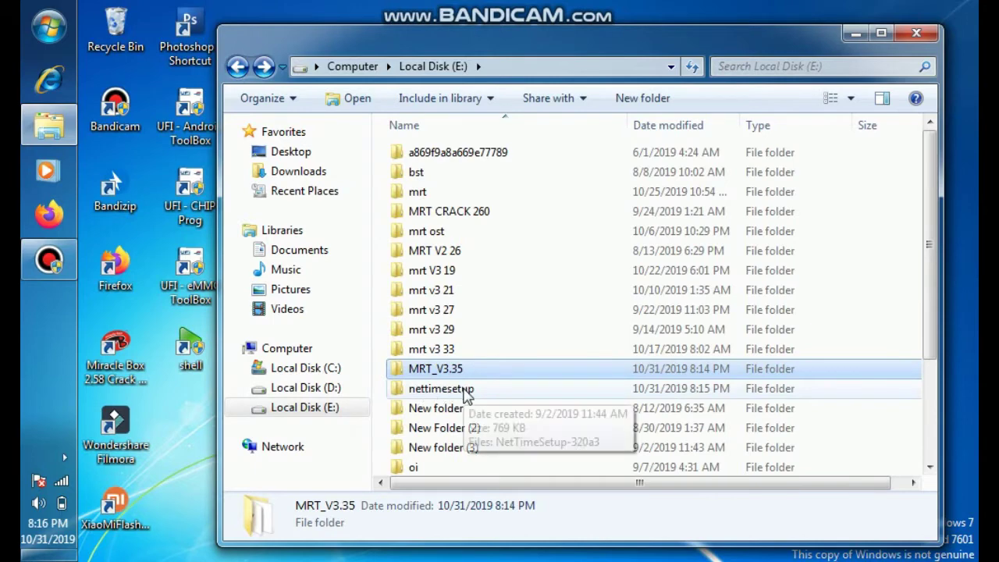
double_click(425, 390)
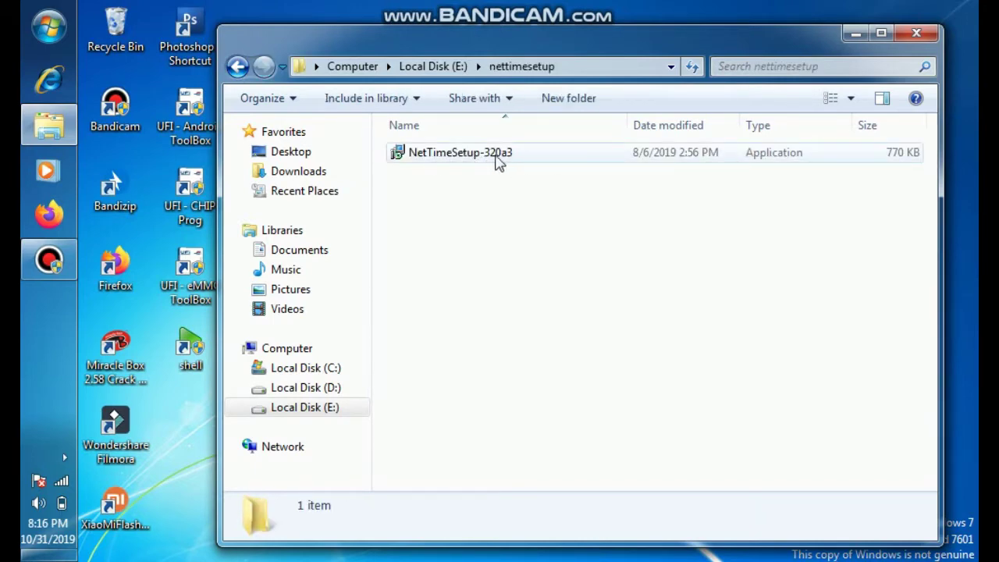
right_click(487, 161)
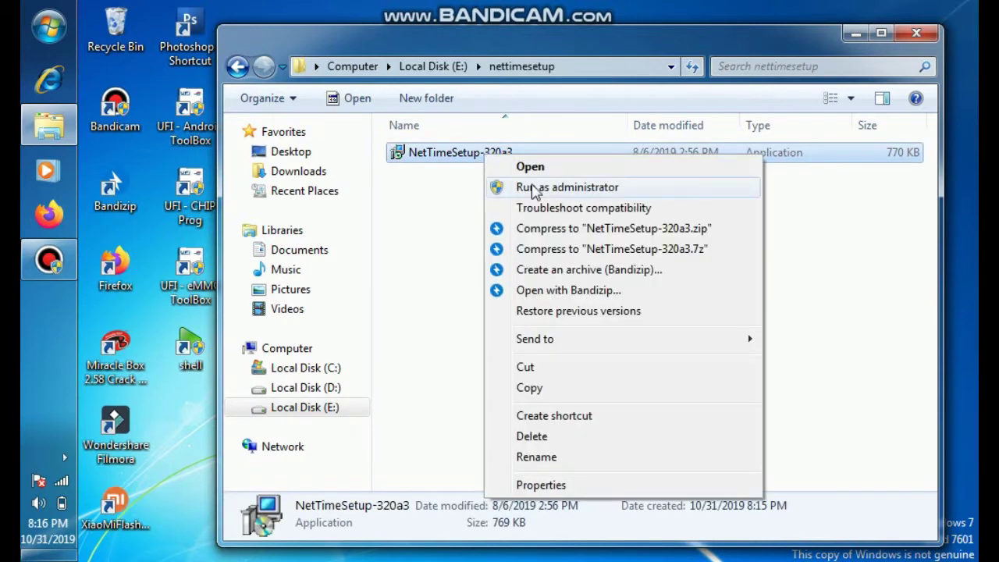
left_click(538, 189)
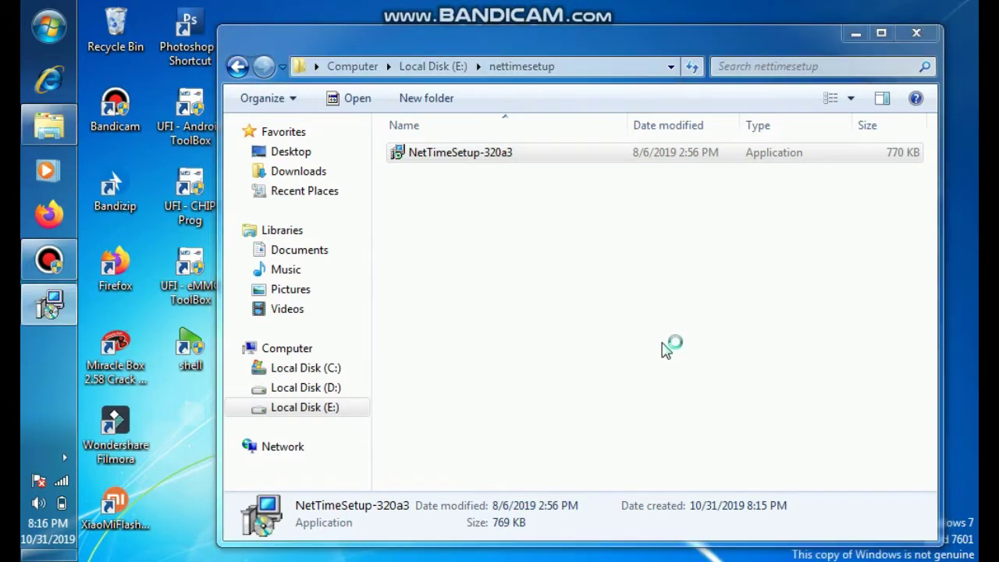
Install NetTime in C:\Program Files\NetTime as a service and finish setup with Start NetTime now enabled
left_click(635, 440)
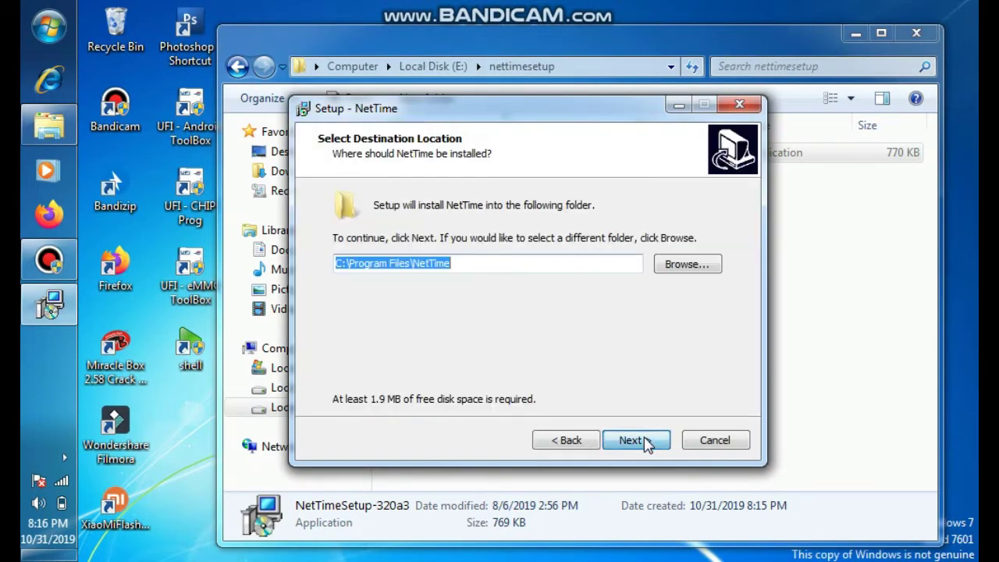
left_click(636, 440)
left_click(645, 442)
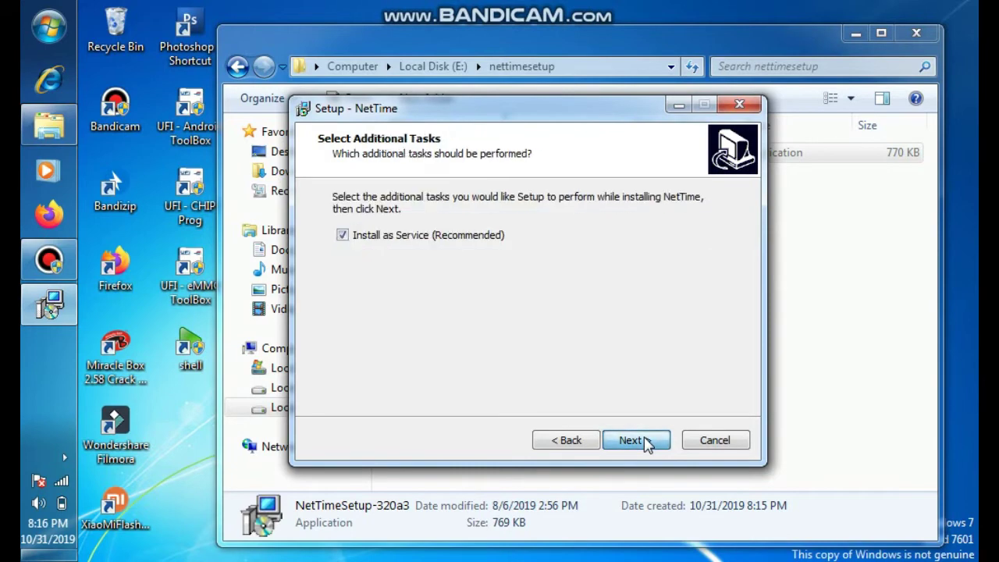
left_click(645, 442)
left_click(636, 440)
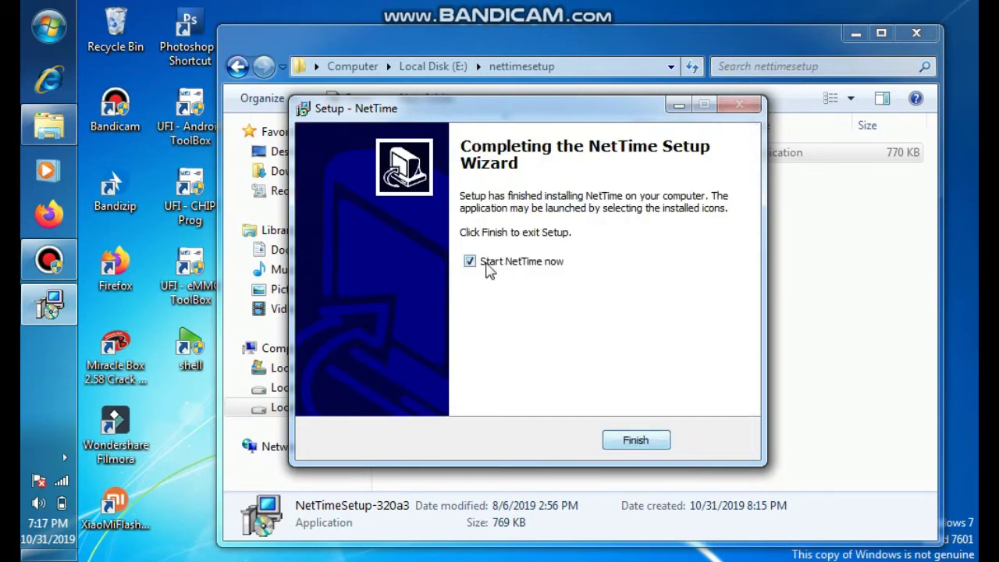
left_click(636, 440)
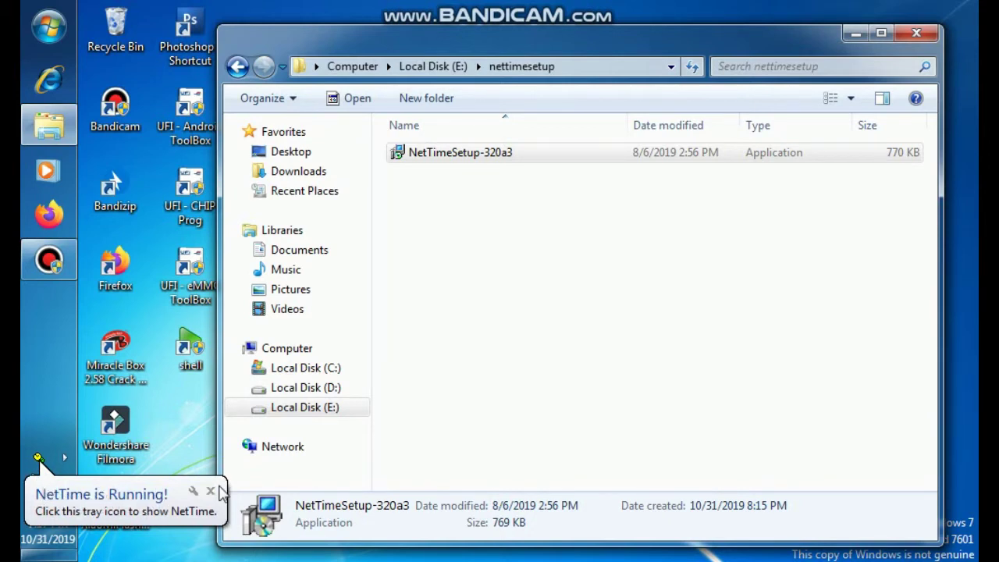
Return to the MRT_V3.35 folder on Local Disk (E:) and launch MRT_Mobile_Help(beta_version)
left_click(238, 67)
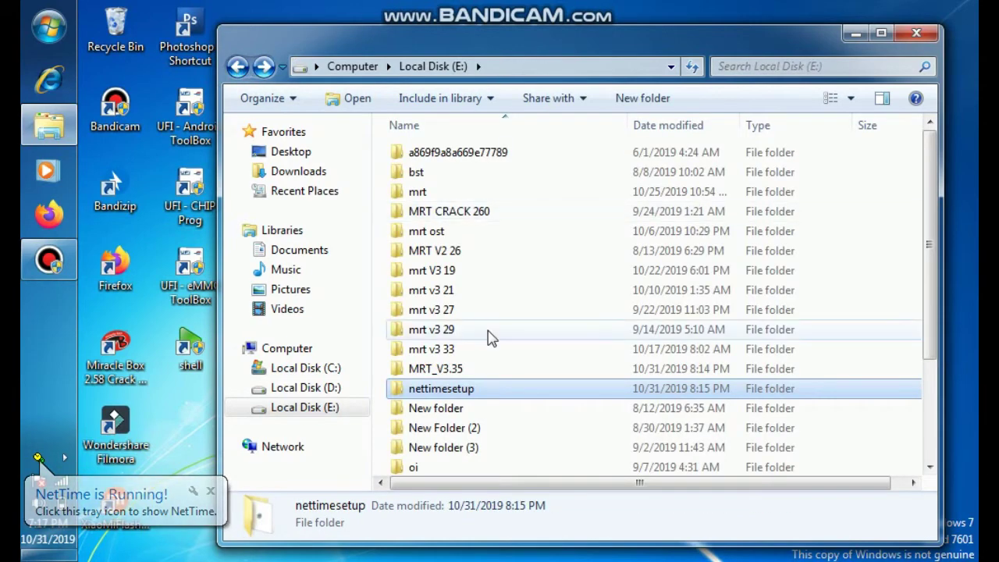
double_click(443, 370)
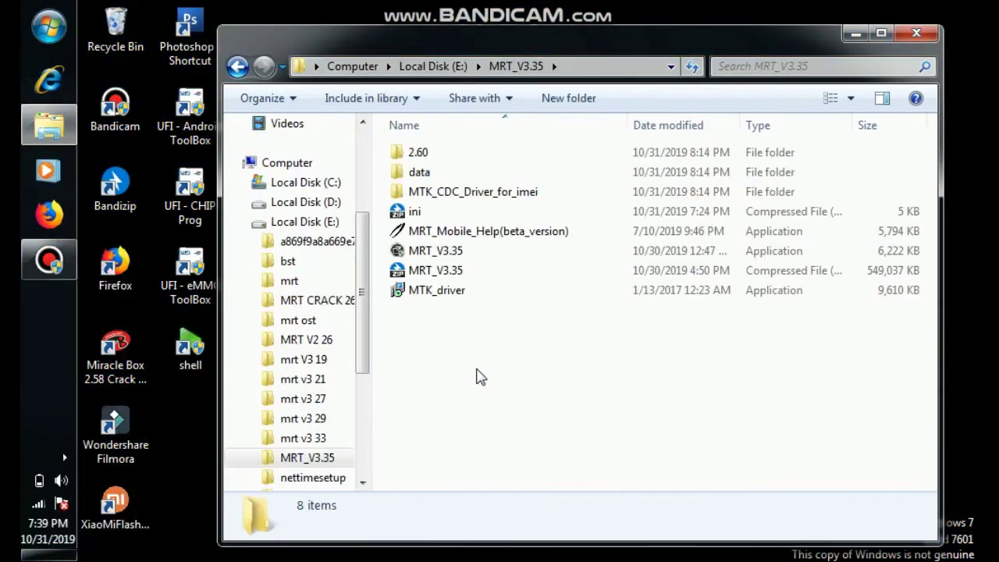
right_click(470, 236)
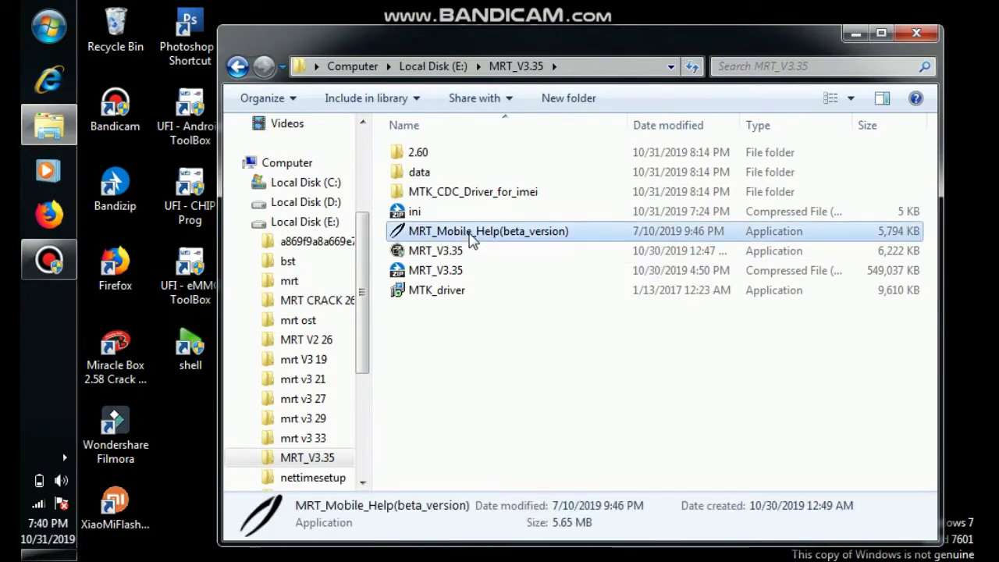
left_click(511, 250)
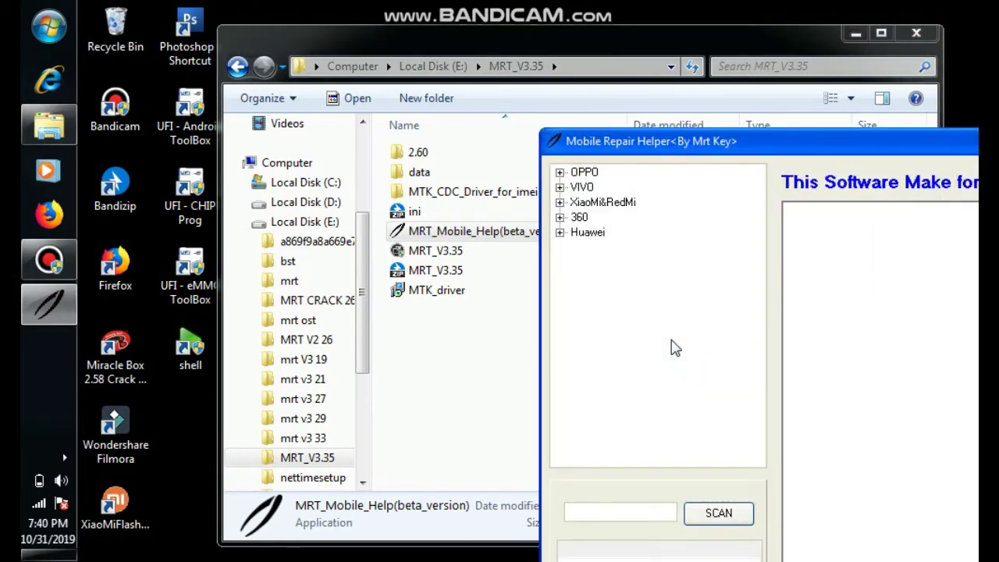
Reposition the Mobile Repair Helper window and view the OPPO diagrams for A5_ISP, A5_ISP VCCQ, A3S_ISP, A9 ISP, A83_TP and A3_TP
left_click_drag(818, 148, 357, 24)
left_click(100, 48)
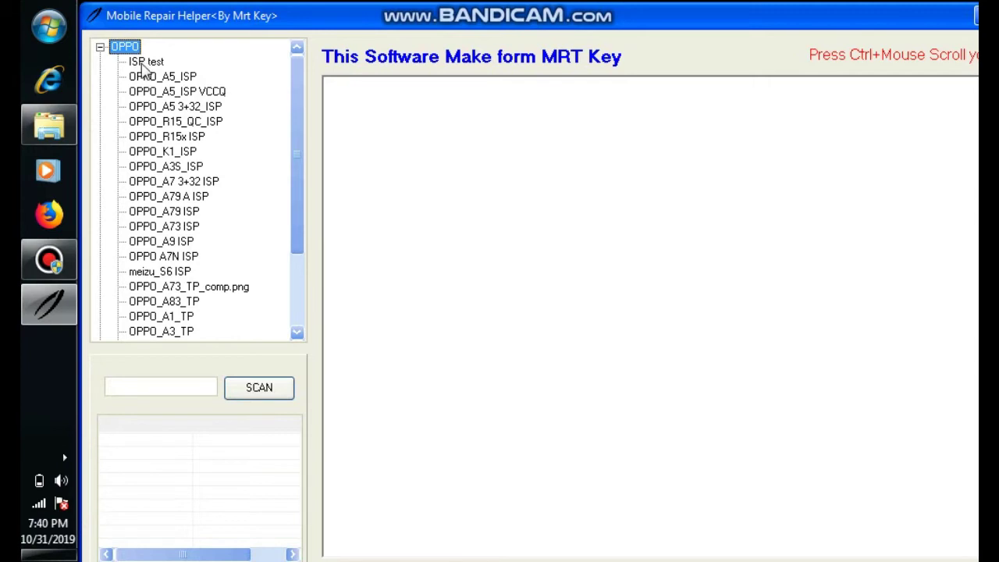
left_click(156, 77)
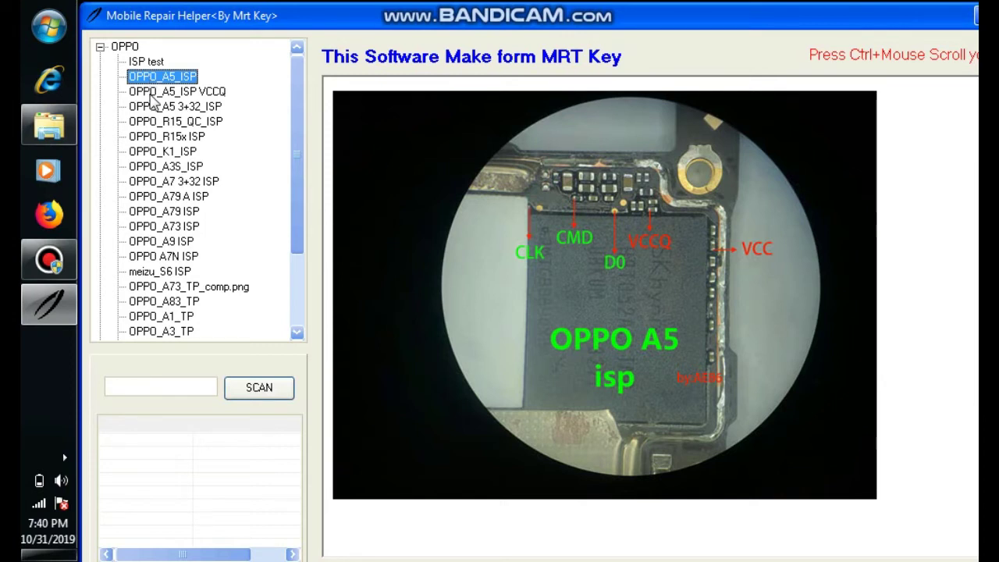
left_click(153, 93)
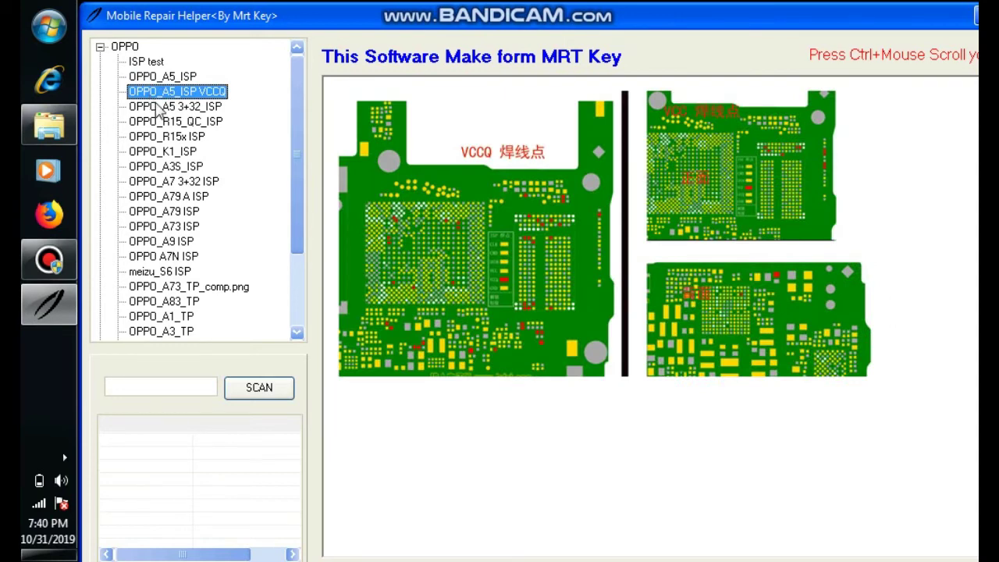
left_click(165, 167)
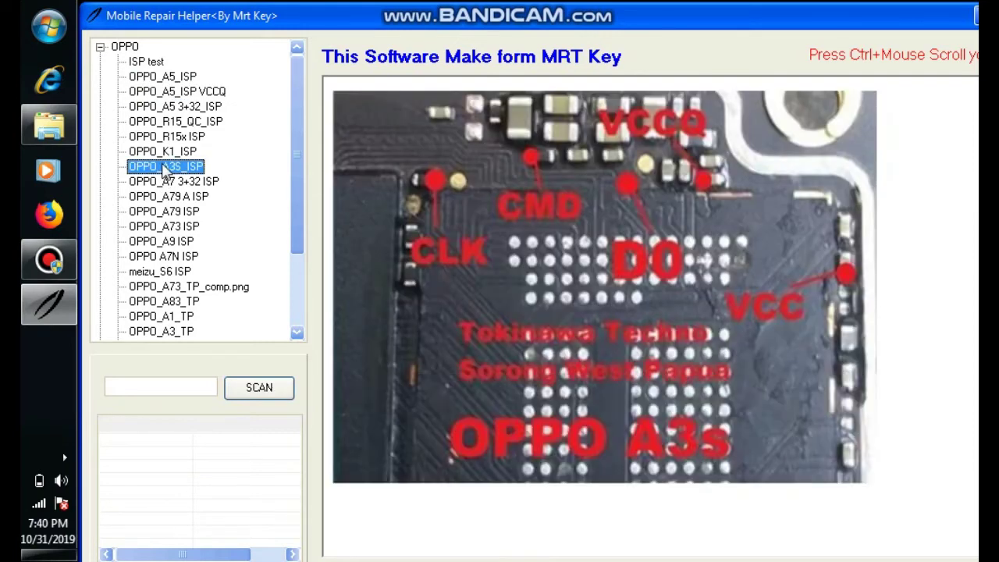
left_click(168, 241)
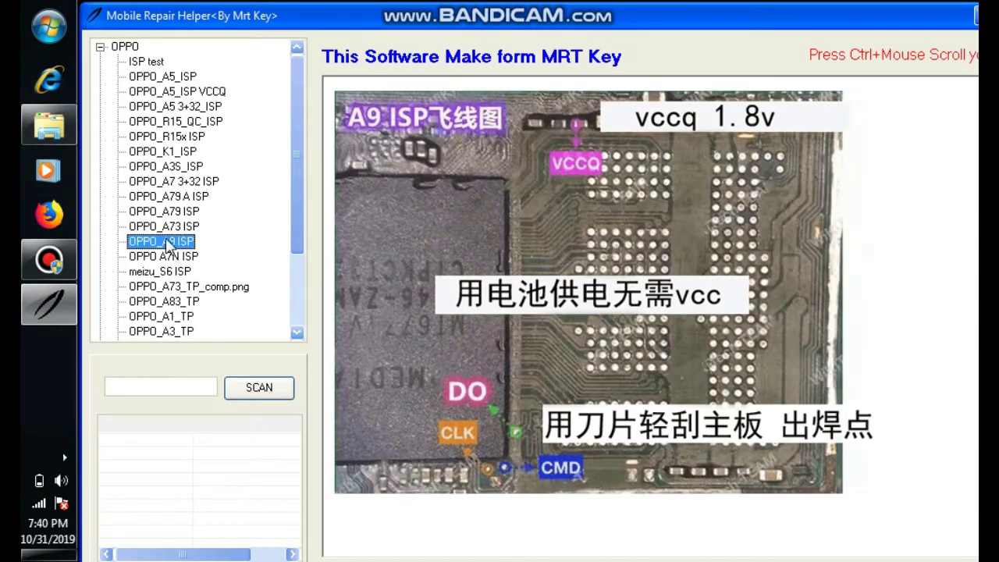
left_click(170, 303)
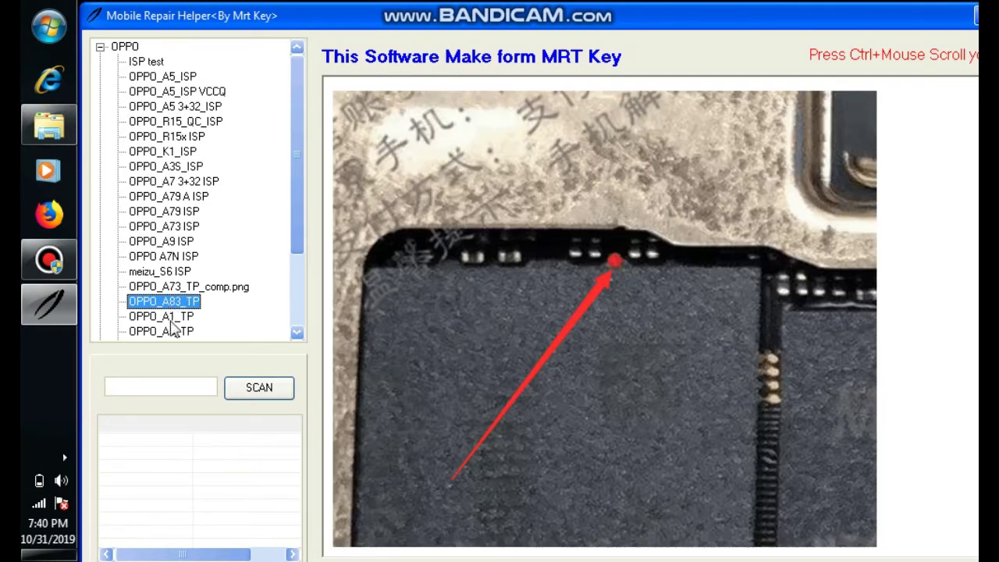
left_click(174, 331)
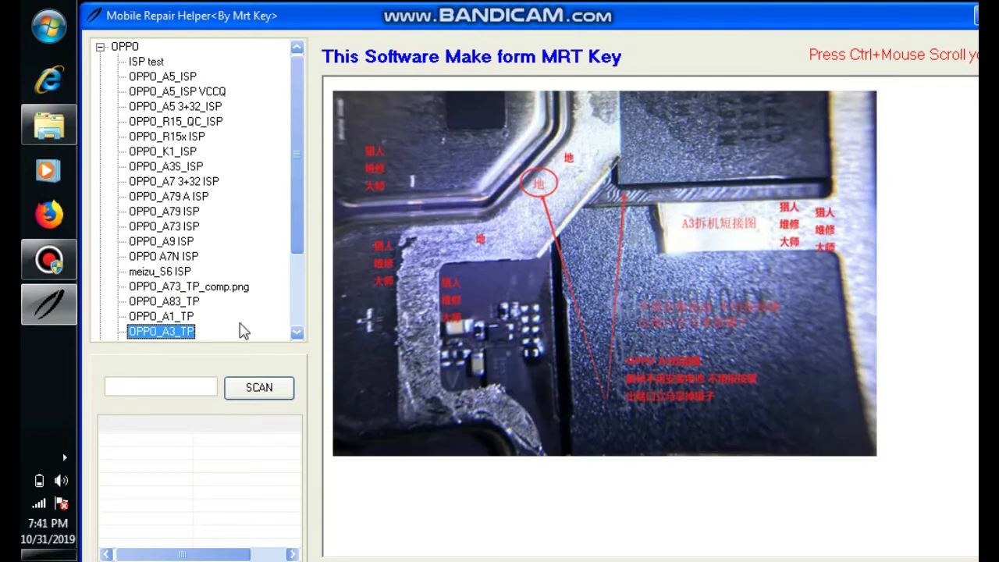
Expand the VIVO group and view the IQOO(9008) and NEX_S(9008) board diagrams
left_click(296, 333)
left_click(296, 332)
left_click(296, 333)
left_click(296, 334)
left_click(296, 333)
left_click(296, 333)
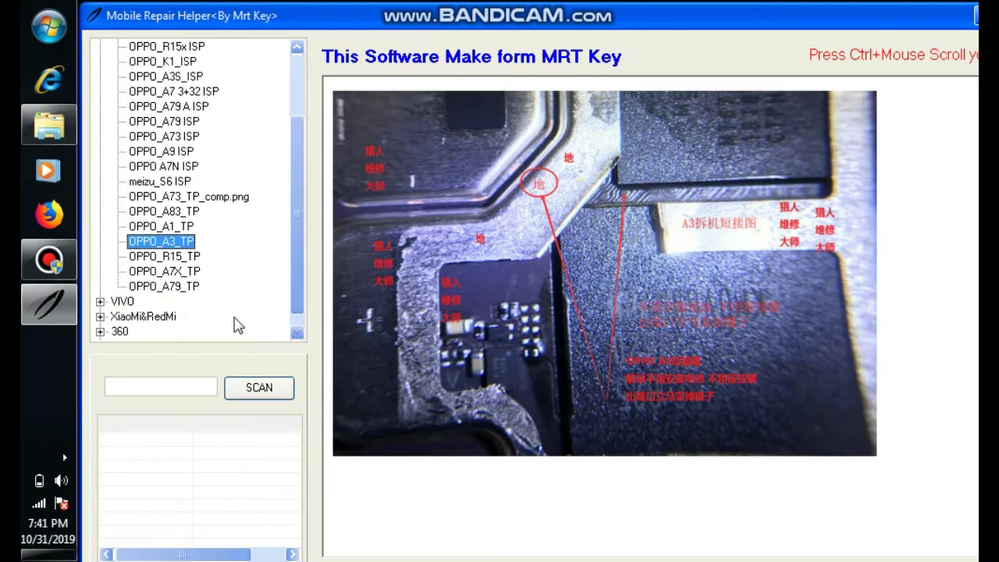
left_click(100, 301)
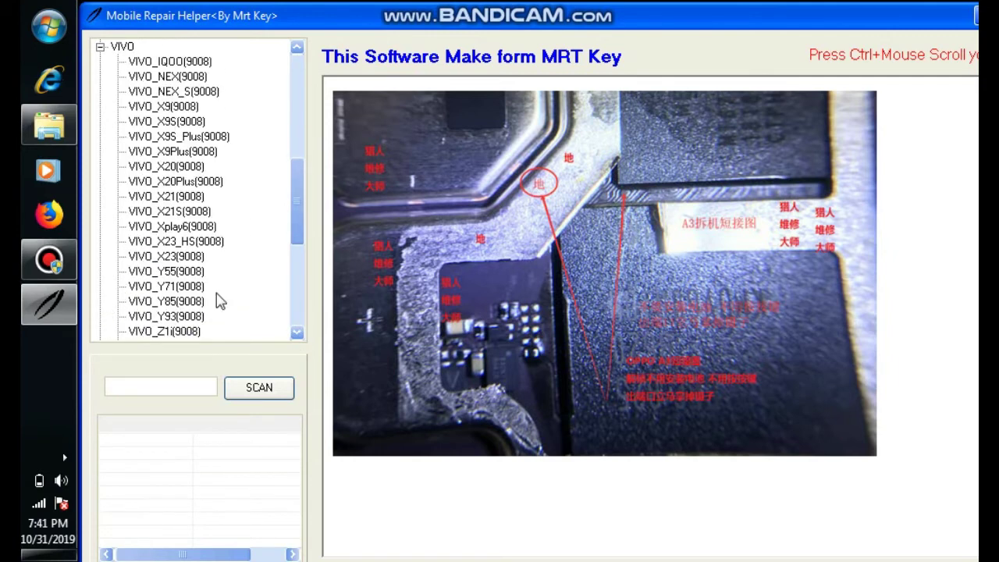
left_click(175, 62)
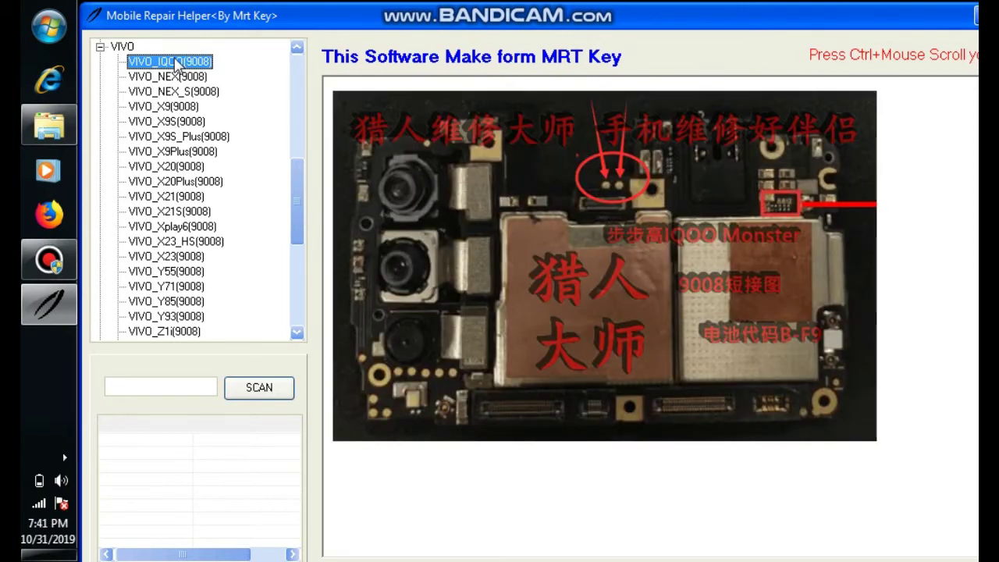
left_click(179, 96)
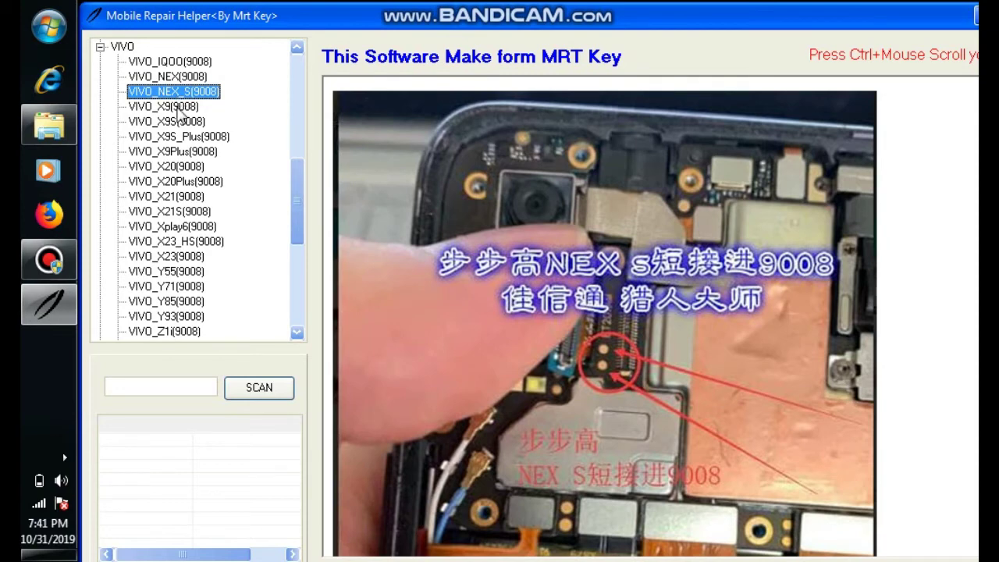
View the VIVO X20Plus, Y71 and Y85 (9008) board diagrams, dismissing the Windows color scheme prompt
left_click(181, 182)
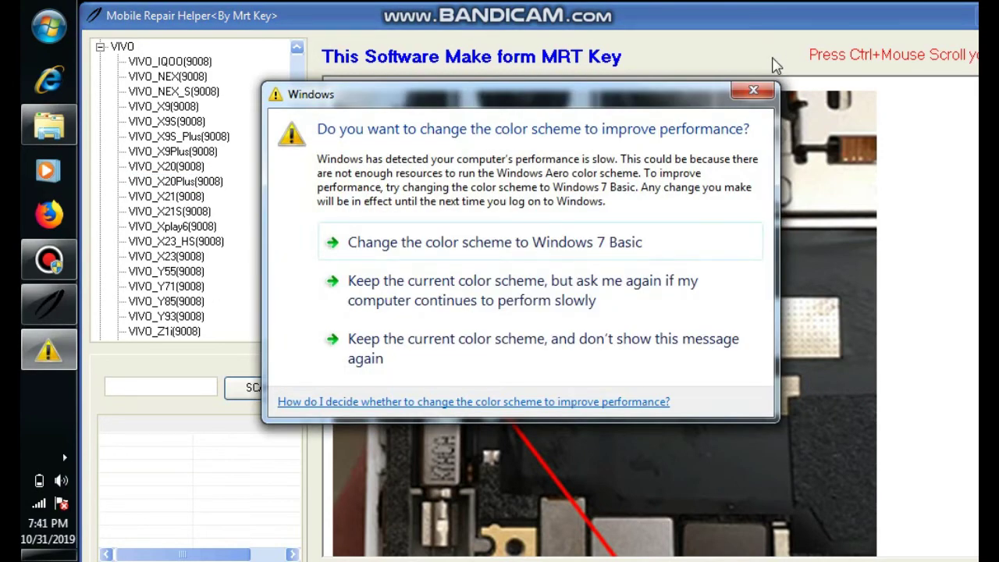
left_click(752, 92)
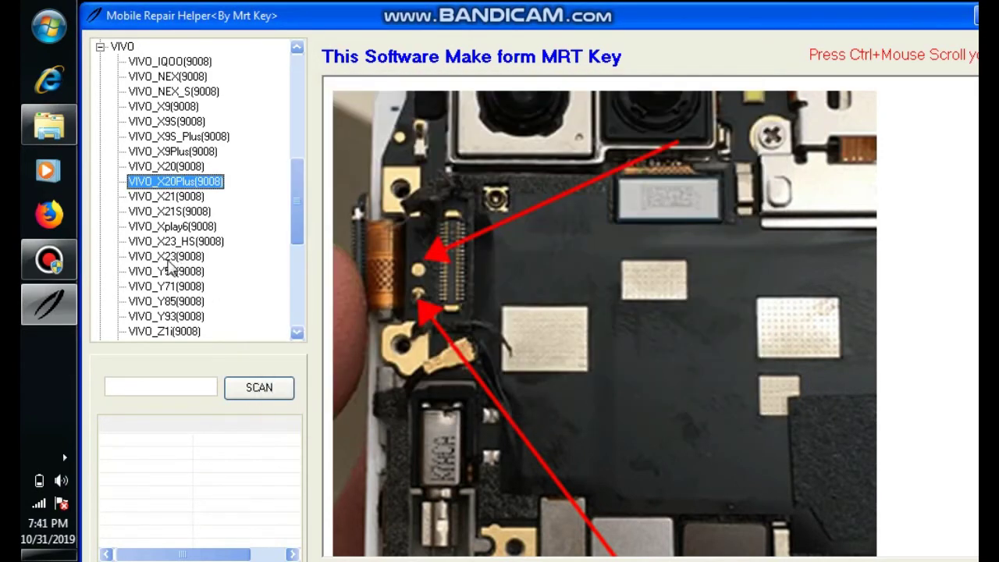
left_click(171, 286)
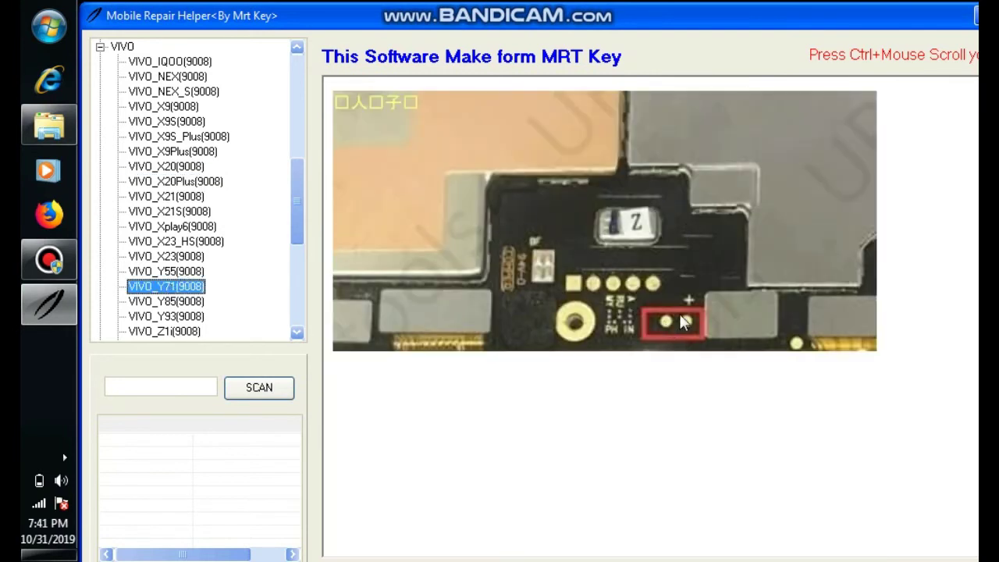
left_click(167, 303)
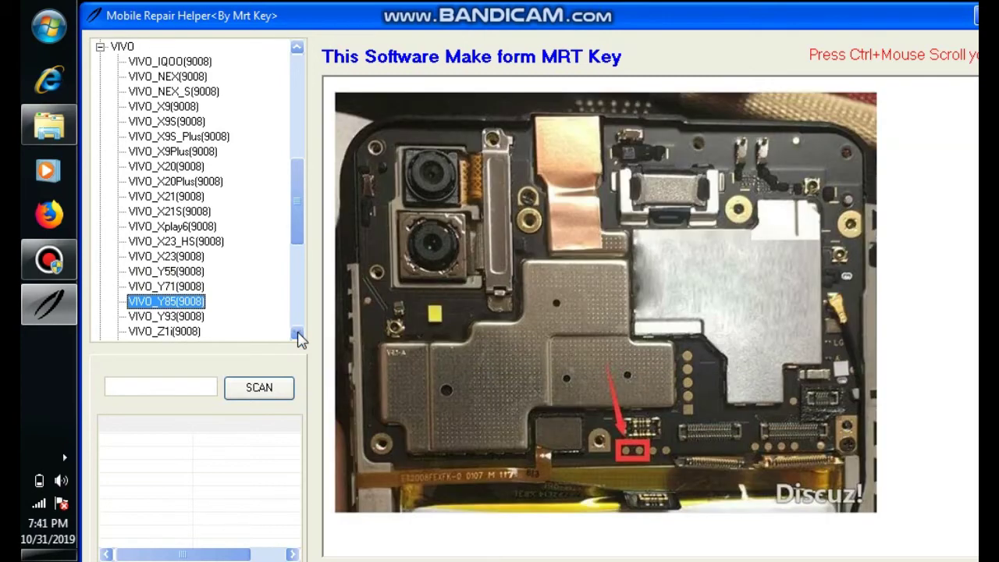
View the VIVO_Z1i(9008) board diagram in the VIVO group
left_click(298, 332)
left_click(297, 331)
left_click(297, 332)
left_click(297, 331)
left_click(298, 331)
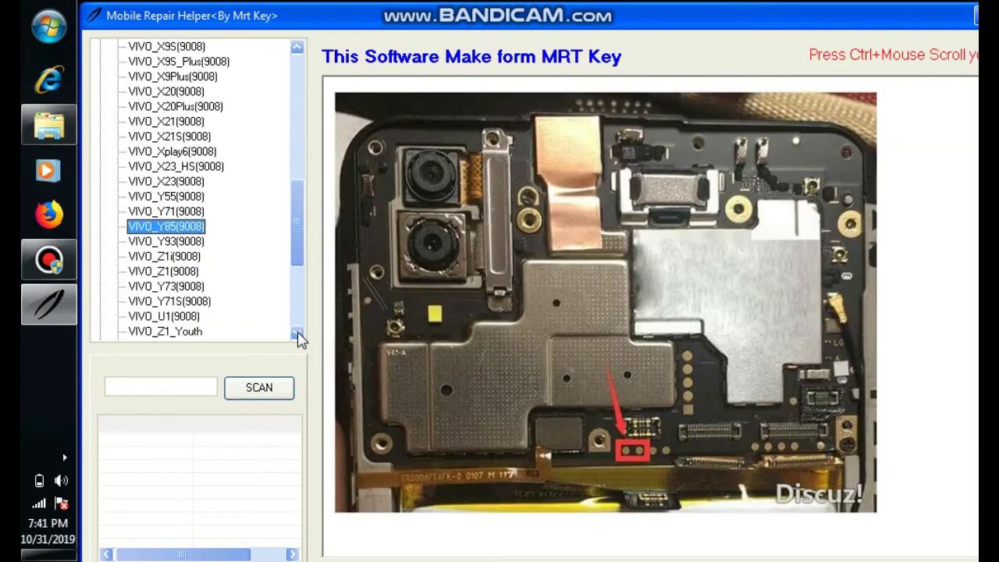
left_click(167, 258)
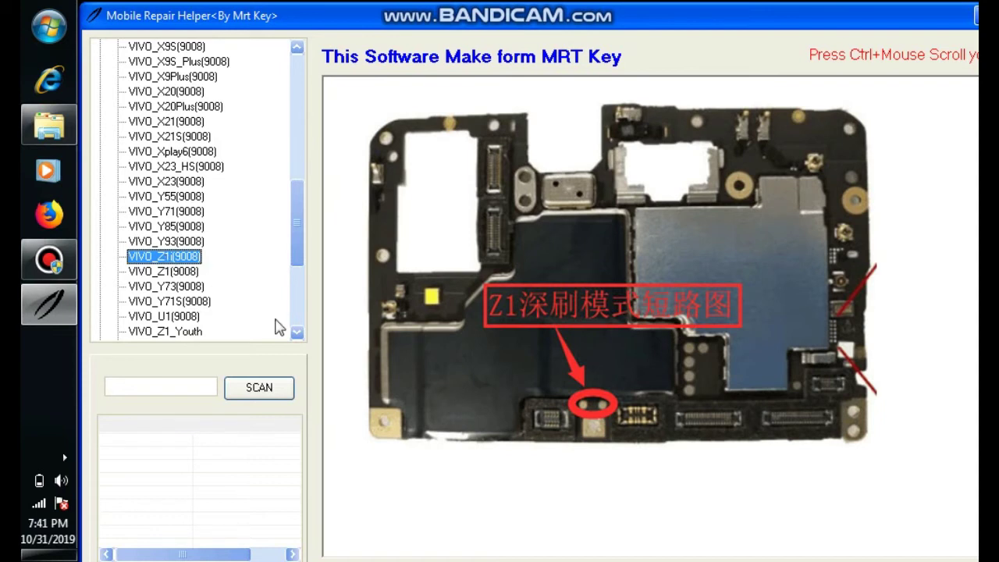
View the board diagrams for VIVO_Y79(9008), vivo y71(9008) and vivo y55(9008)
left_click(297, 332)
left_click(298, 333)
left_click(298, 333)
left_click(297, 332)
left_click(298, 333)
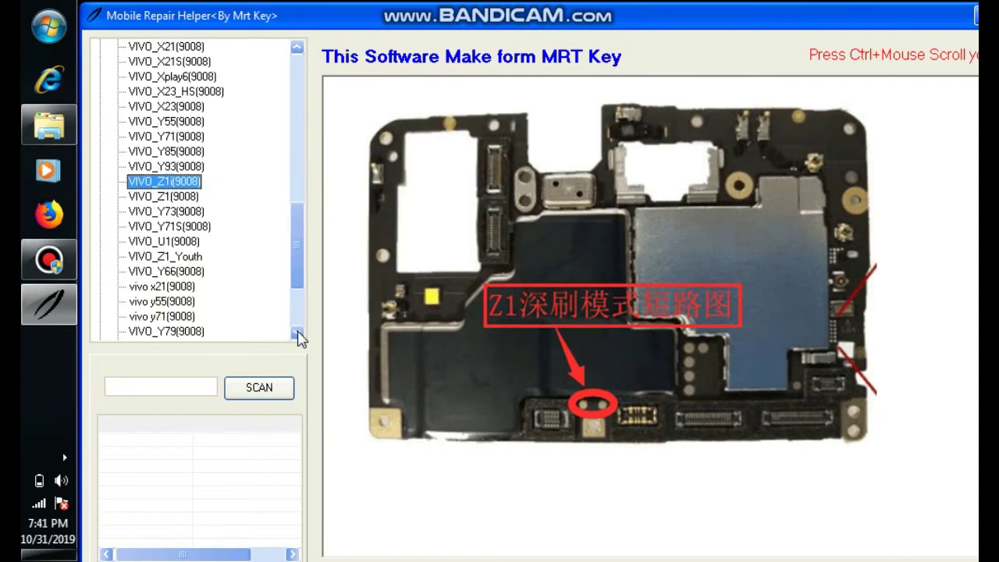
left_click(298, 333)
left_click(297, 332)
left_click(297, 332)
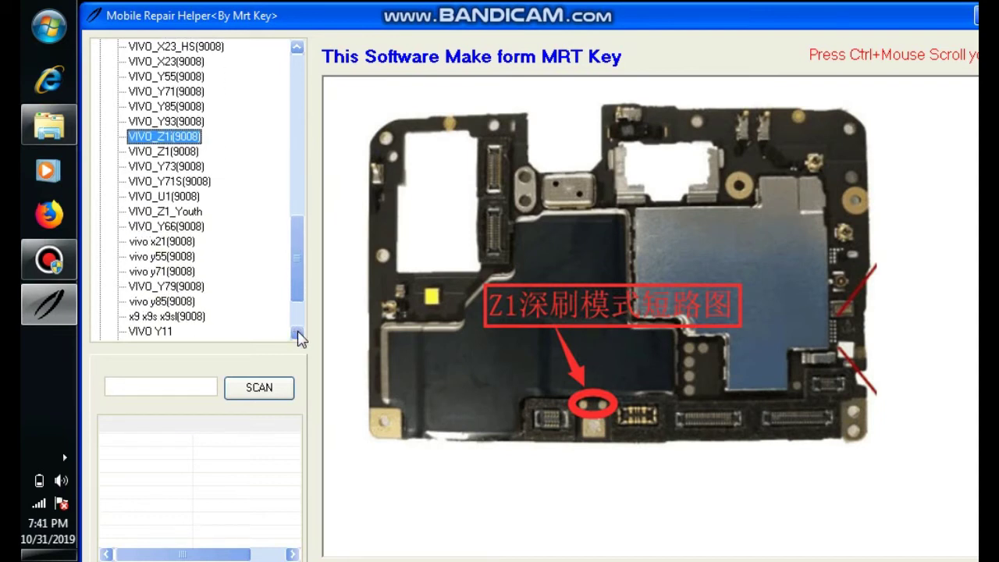
left_click(171, 288)
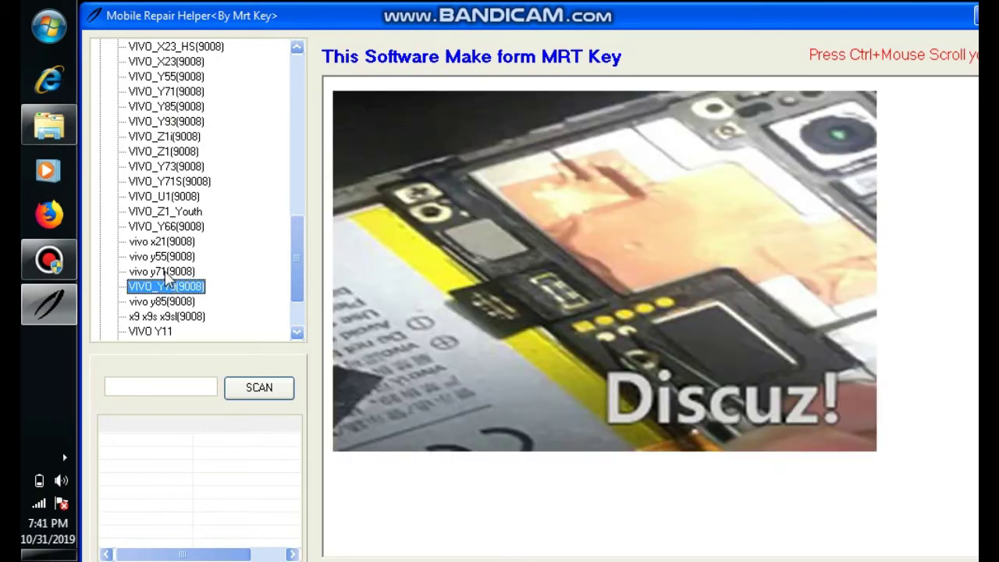
left_click(169, 273)
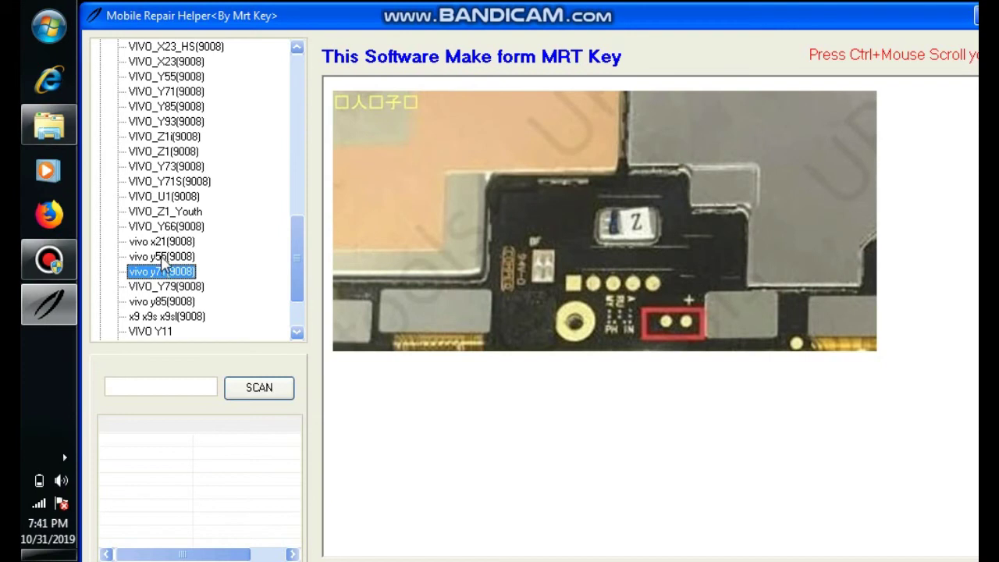
left_click(164, 258)
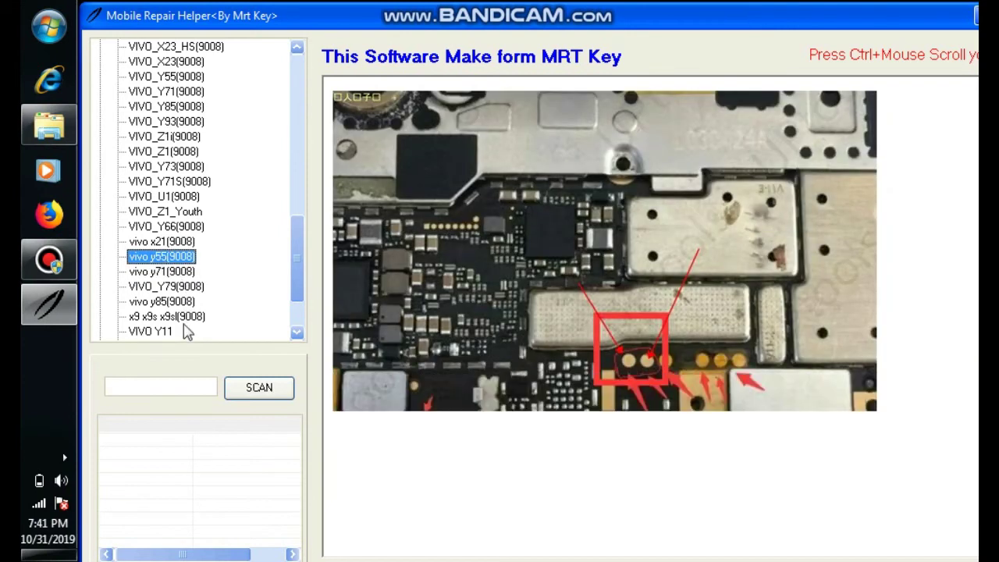
View the VIVO Y11 and x9 x9s x9sl(9008) board diagrams
left_click(156, 331)
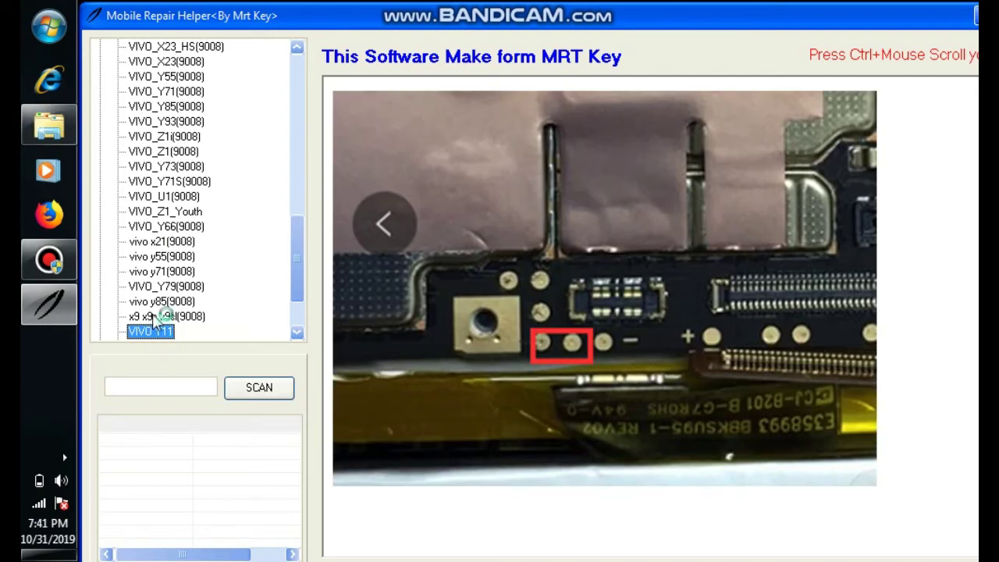
left_click(156, 317)
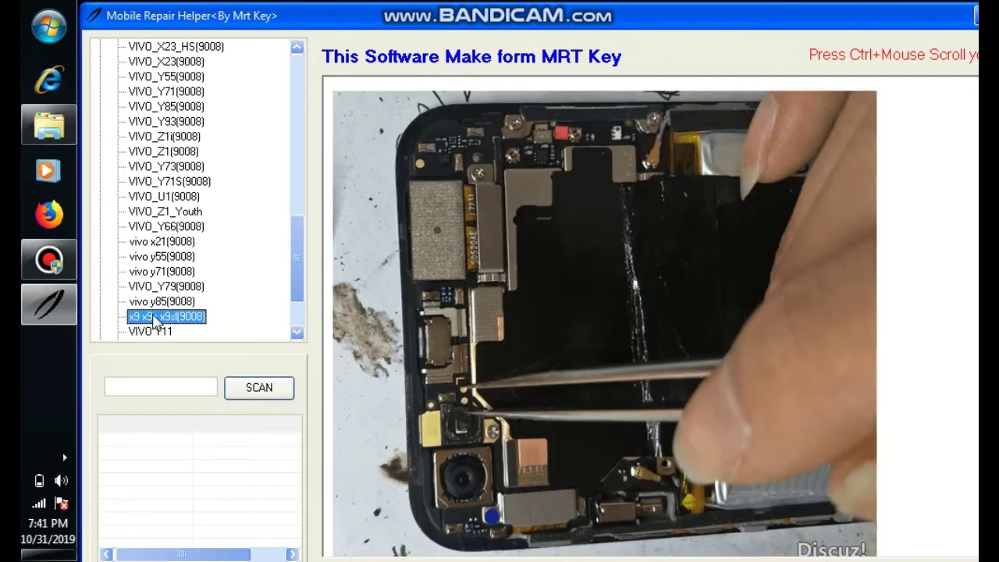
Expand the XiaoMi&RedMi group and view the RedMi_4A, RedMi_4_V2 and RedMi_4x (9008) board diagrams
left_click(297, 332)
left_click(299, 333)
left_click(299, 332)
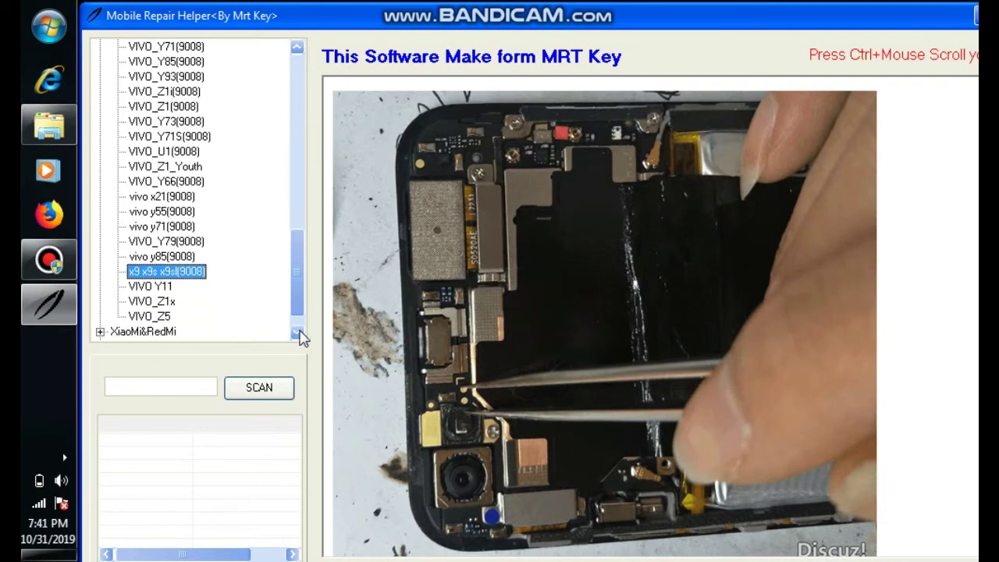
left_click(300, 333)
left_click(300, 332)
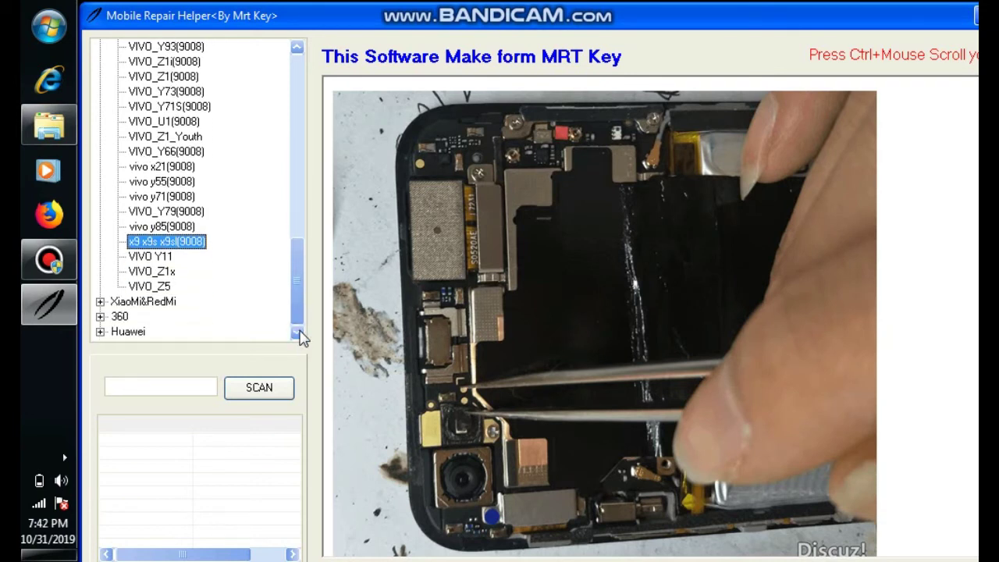
left_click(100, 303)
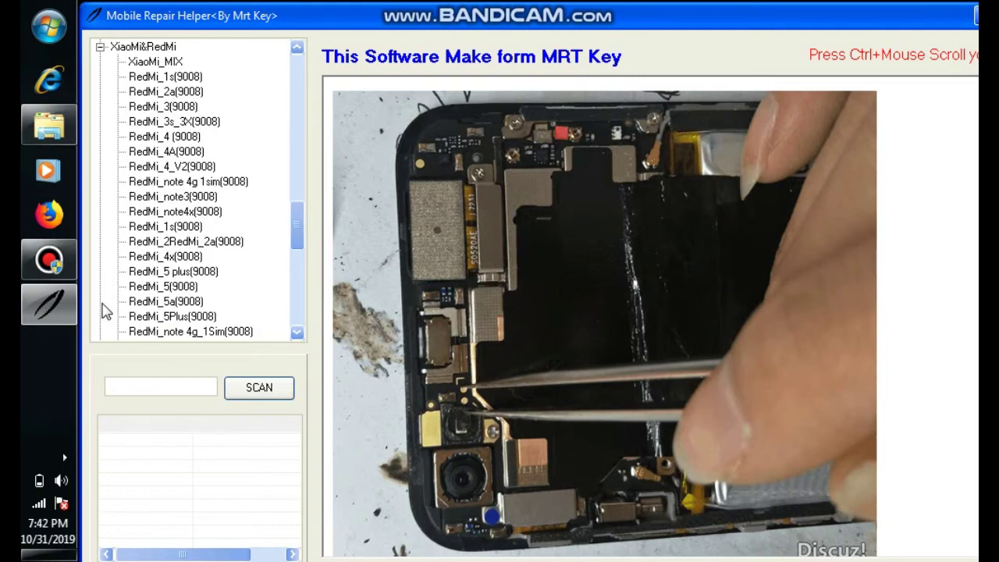
left_click(185, 152)
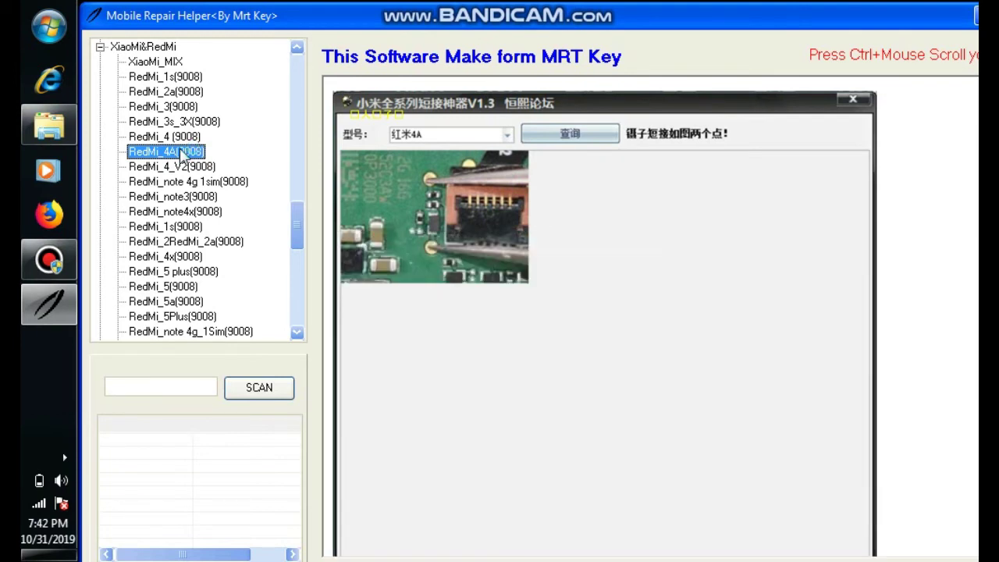
left_click(182, 167)
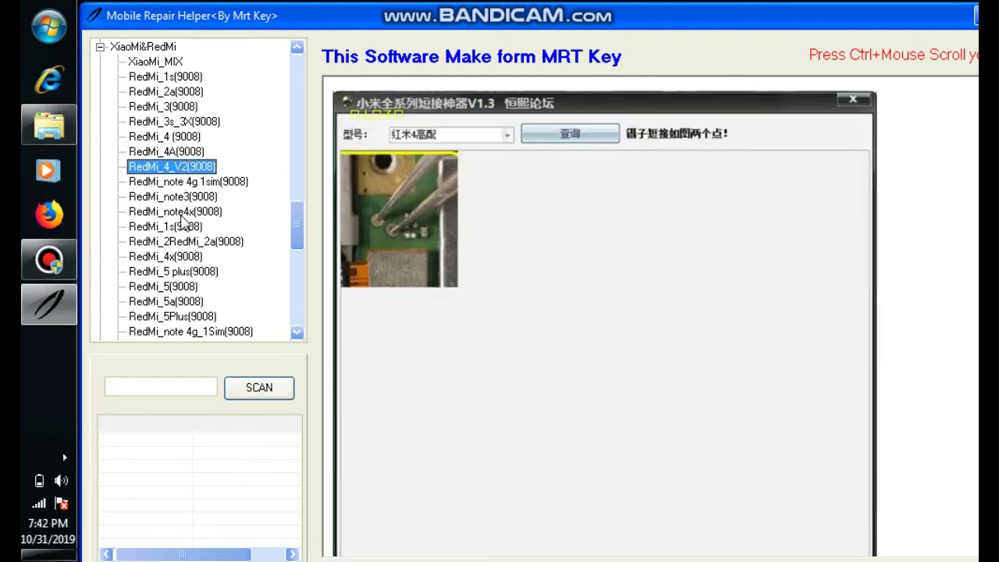
left_click(179, 258)
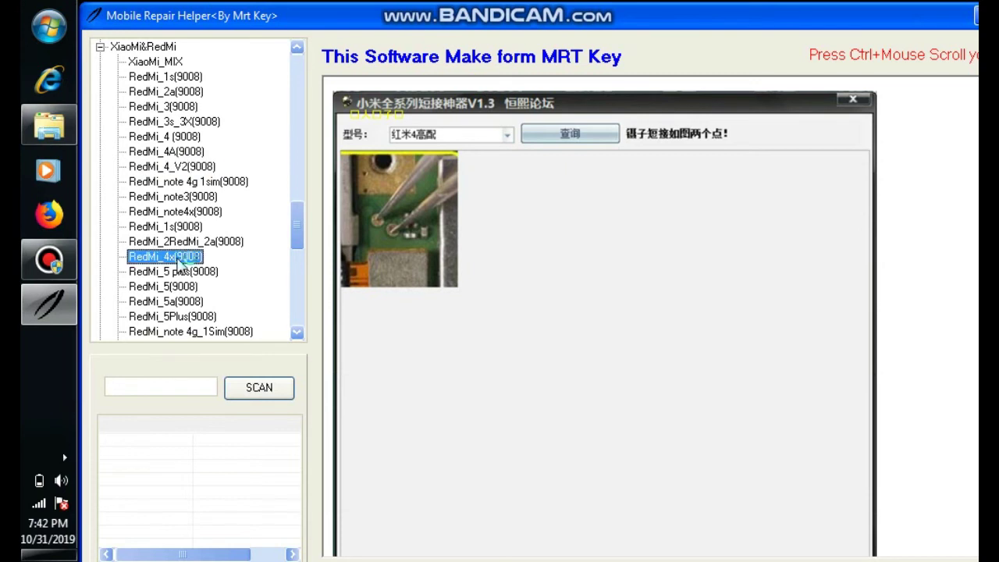